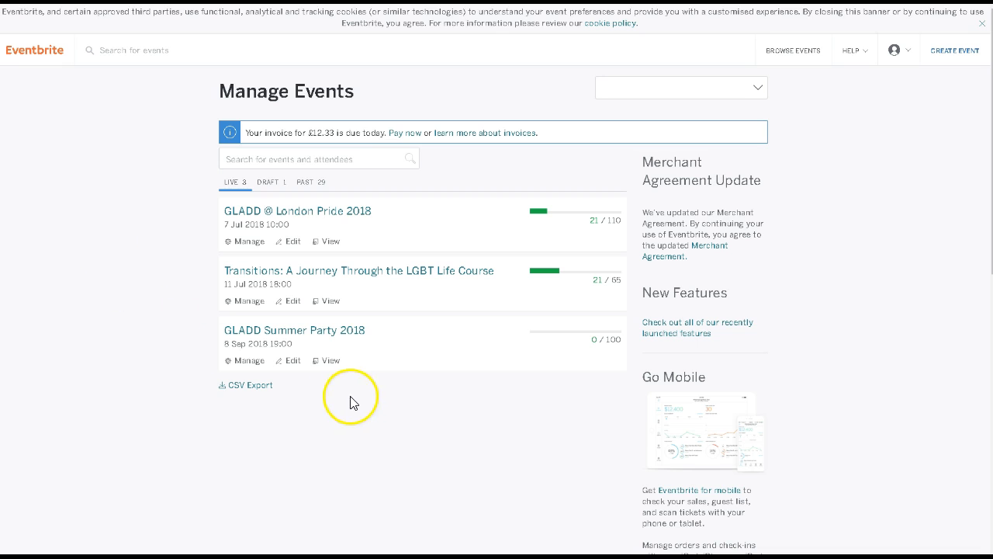
- Open the GLADD Summer Party 2018 event for editing and go to its ticket types
{"action": "left_click", "coordinate": [294, 368]}
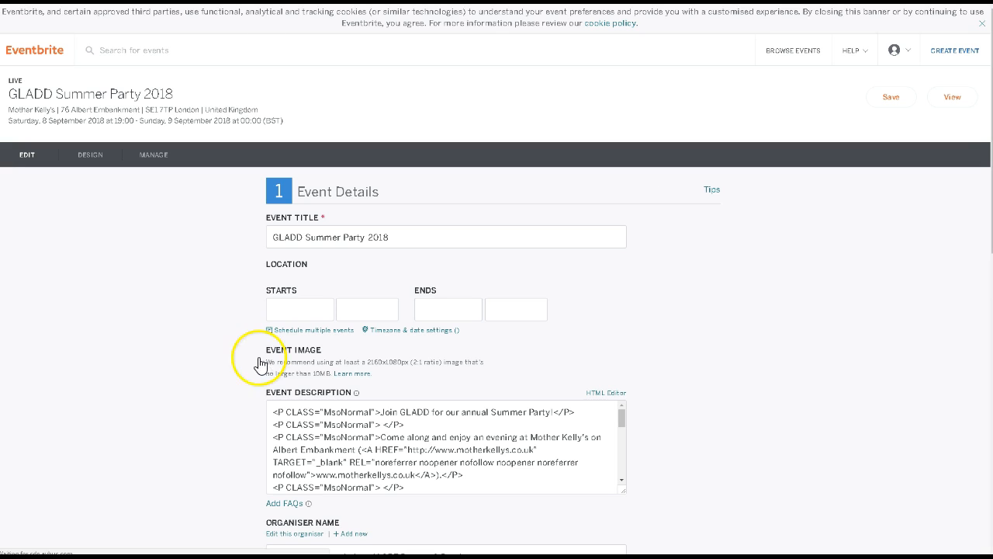
{"action": "scroll", "coordinate": [172, 300], "scroll_direction": "down", "scroll_amount": 3}
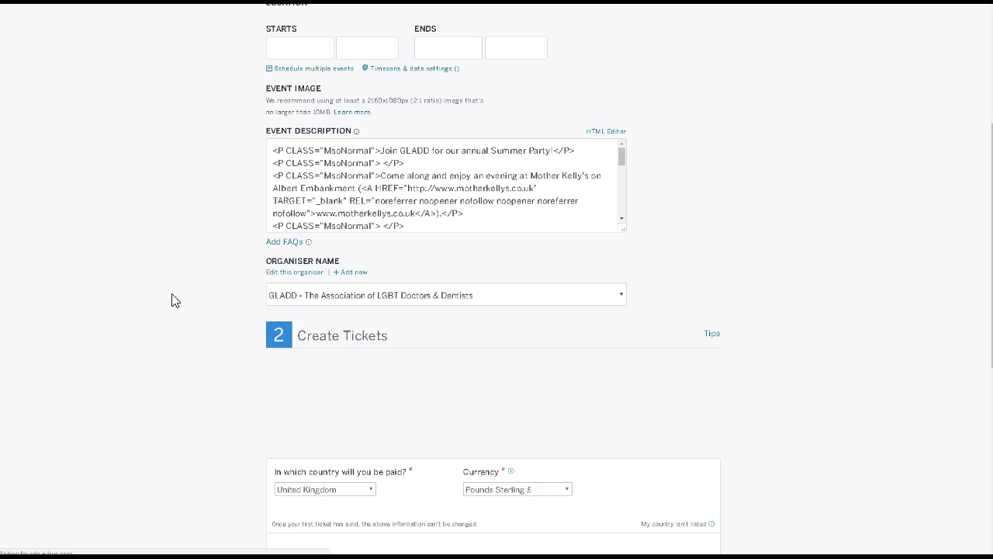
{"action": "scroll", "coordinate": [176, 300], "scroll_direction": "up", "scroll_amount": 1}
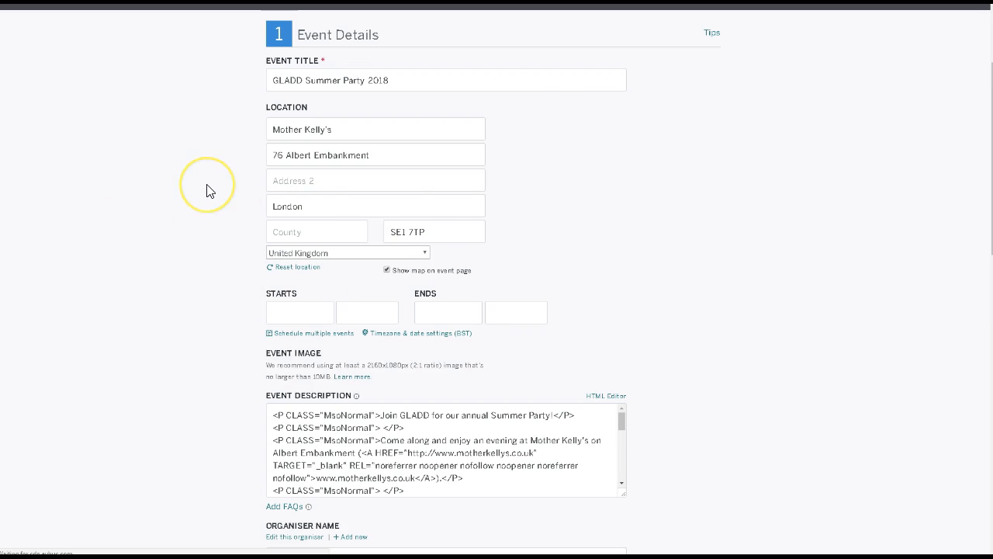
{"action": "scroll", "coordinate": [207, 190], "scroll_direction": "down", "scroll_amount": 5}
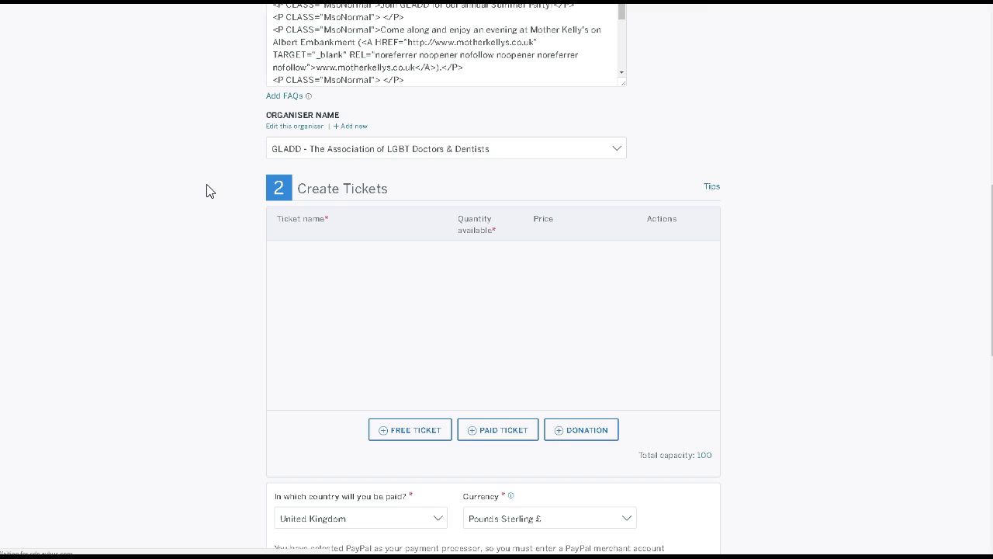
{"action": "scroll", "coordinate": [207, 191], "scroll_direction": "down", "scroll_amount": 8}
{"action": "scroll", "coordinate": [206, 191], "scroll_direction": "up", "scroll_amount": 4}
{"action": "scroll", "coordinate": [206, 190], "scroll_direction": "up", "scroll_amount": 3}
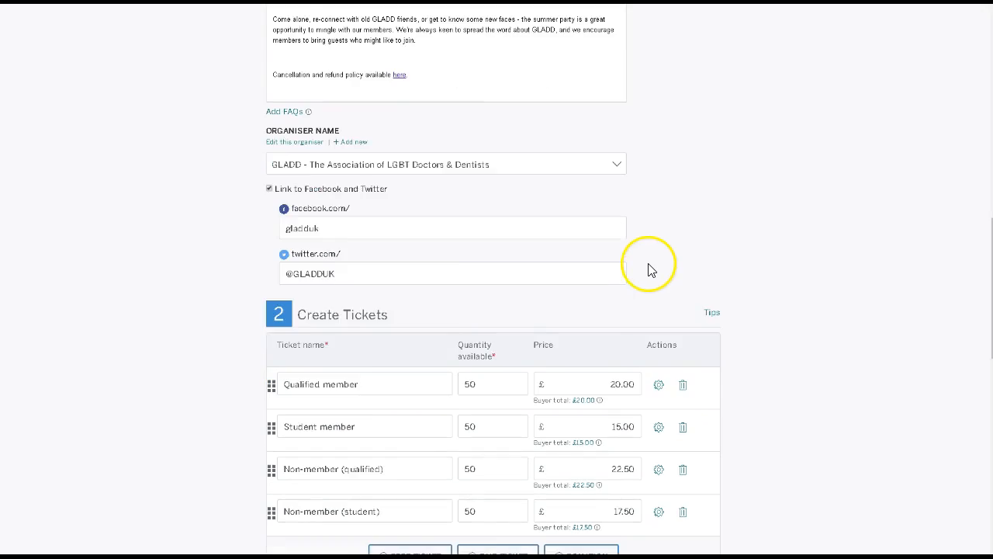
- Set the Qualified member ticket's sales end date to 02/09/2027 and collapse its settings
{"action": "scroll", "coordinate": [647, 263], "scroll_direction": "down", "scroll_amount": 3}
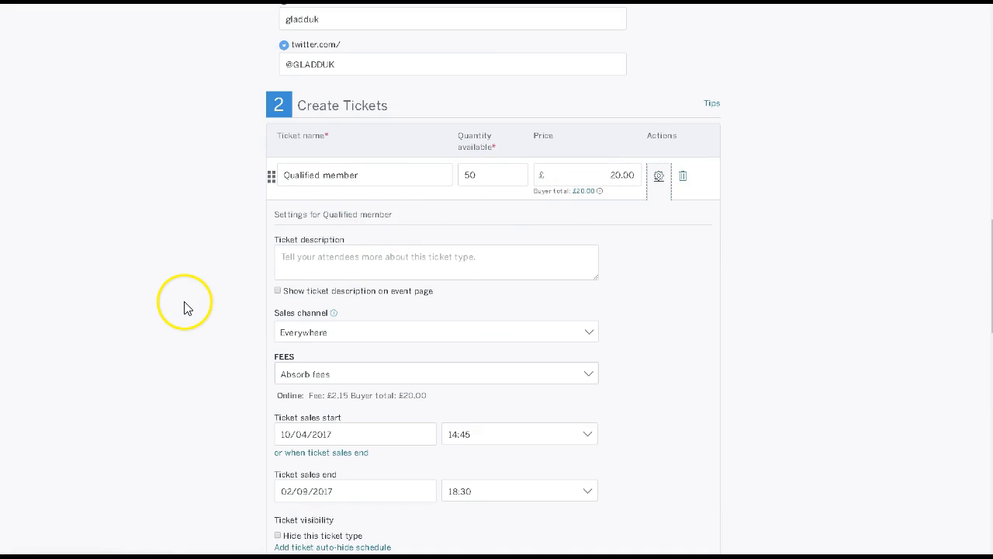
{"action": "scroll", "coordinate": [185, 306], "scroll_direction": "down", "scroll_amount": 2}
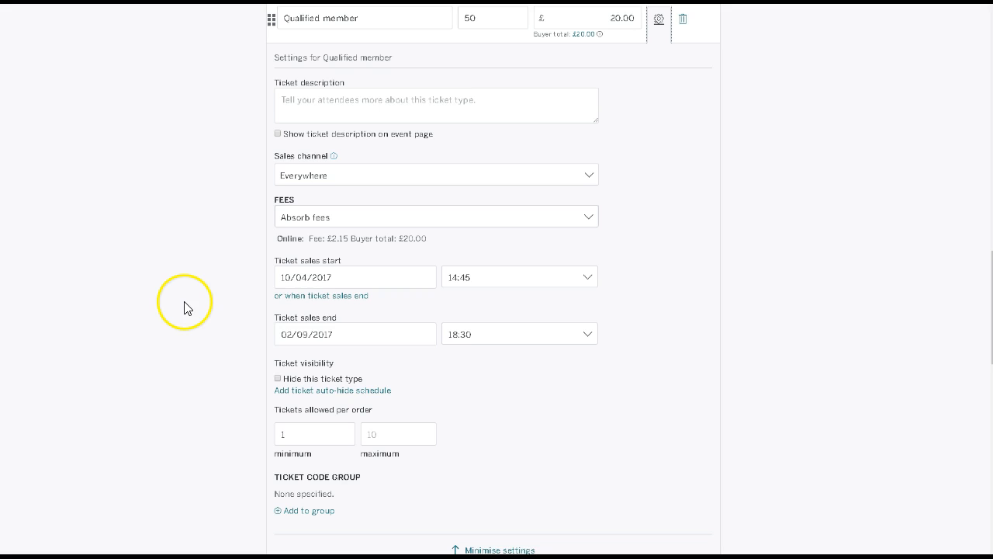
{"action": "left_click", "coordinate": [330, 335]}
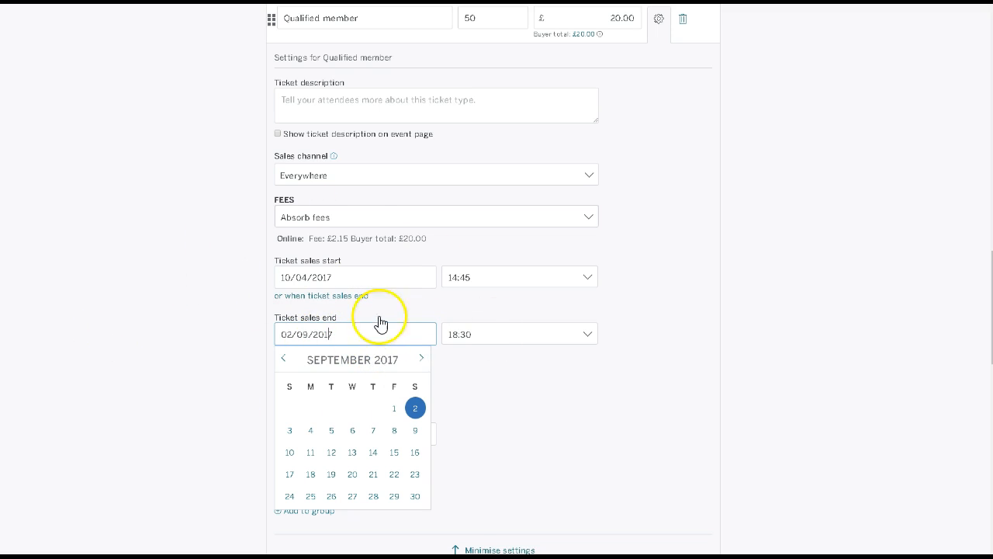
{"action": "key", "text": "BackSpace"}
{"action": "type", "text": "2"}
{"action": "left_click", "coordinate": [211, 288]}
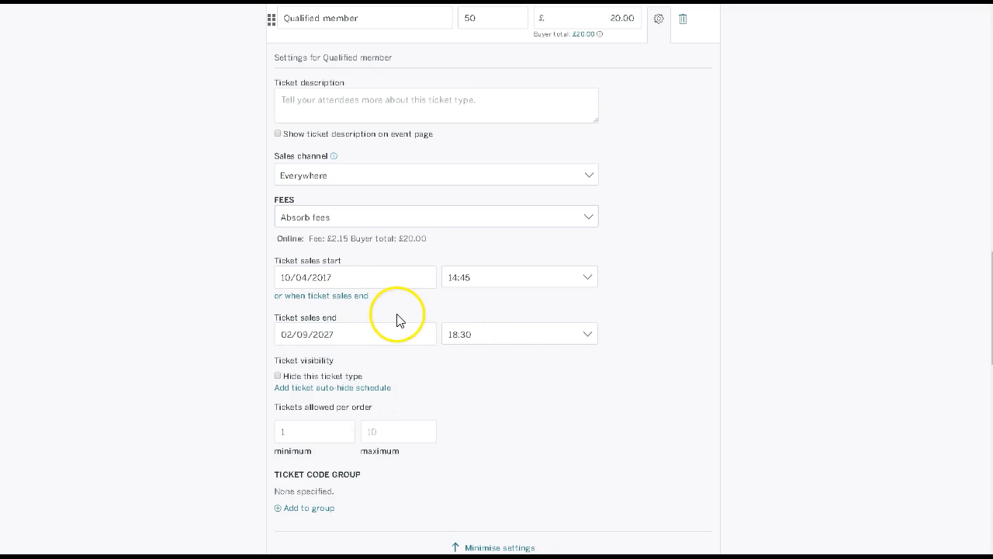
{"action": "scroll", "coordinate": [392, 322], "scroll_direction": "down", "scroll_amount": 2}
{"action": "scroll", "coordinate": [574, 411], "scroll_direction": "up", "scroll_amount": 5}
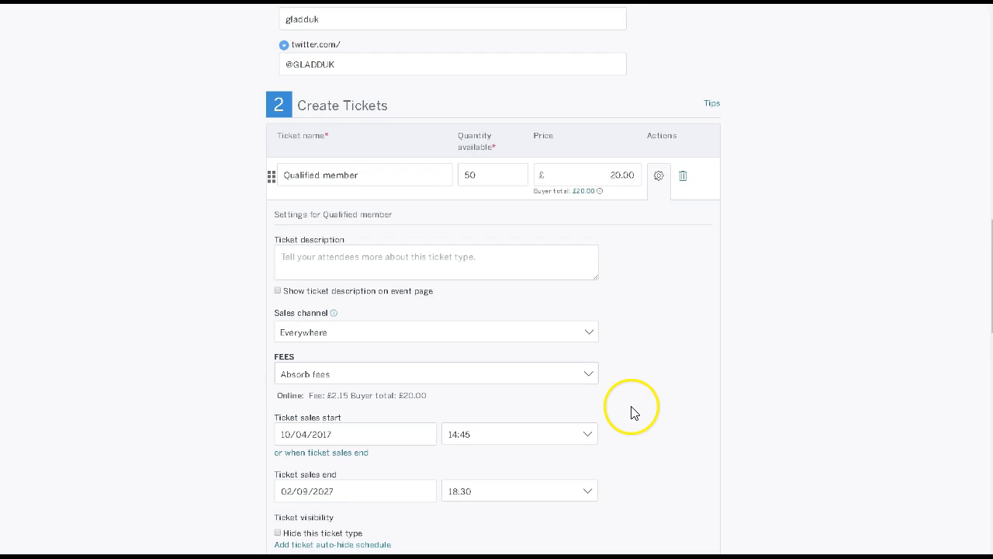
{"action": "left_click", "coordinate": [658, 177]}
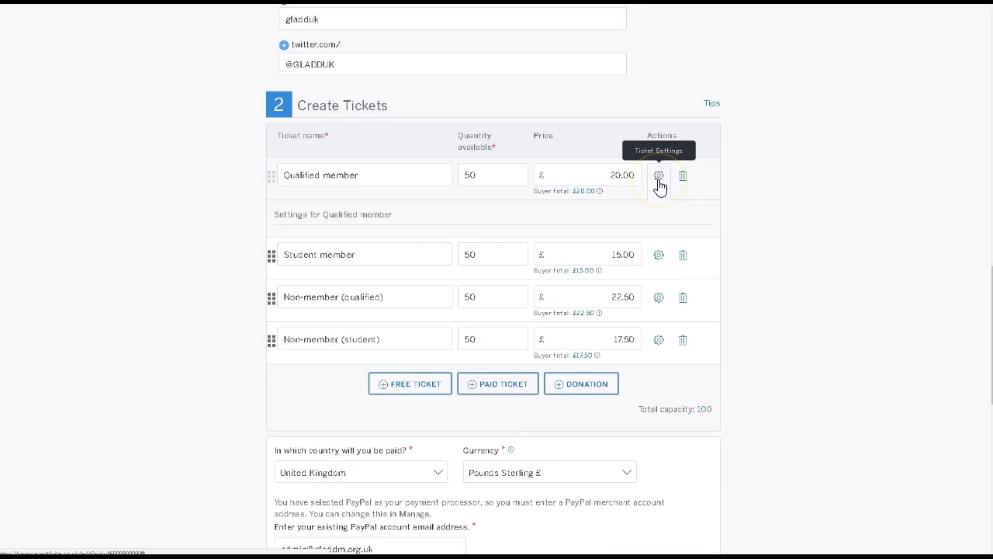
- Set the Student member ticket's sales end date to 02/09/2027 in its ticket settings
{"action": "scroll", "coordinate": [658, 191], "scroll_direction": "down", "scroll_amount": 1}
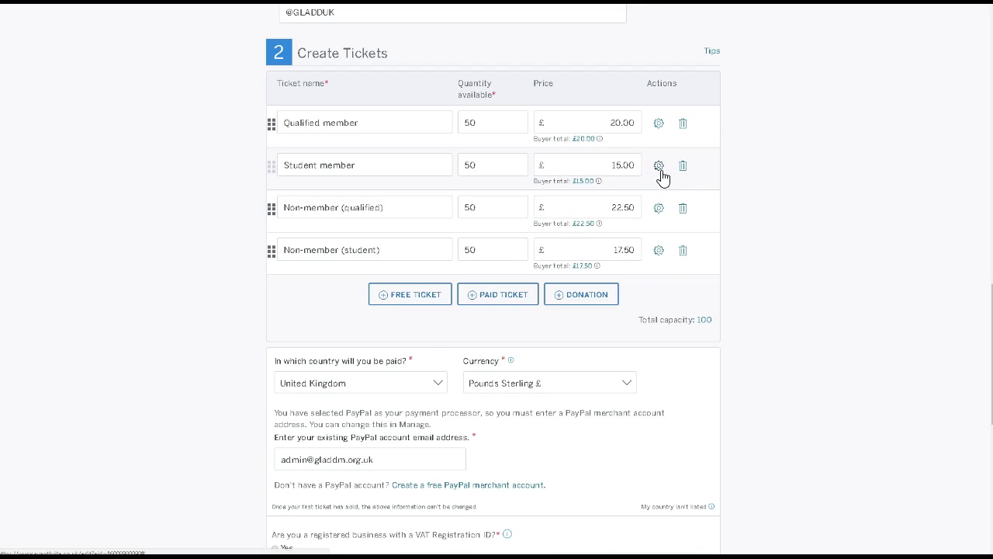
{"action": "left_click", "coordinate": [659, 167]}
{"action": "scroll", "coordinate": [309, 328], "scroll_direction": "down", "scroll_amount": 3}
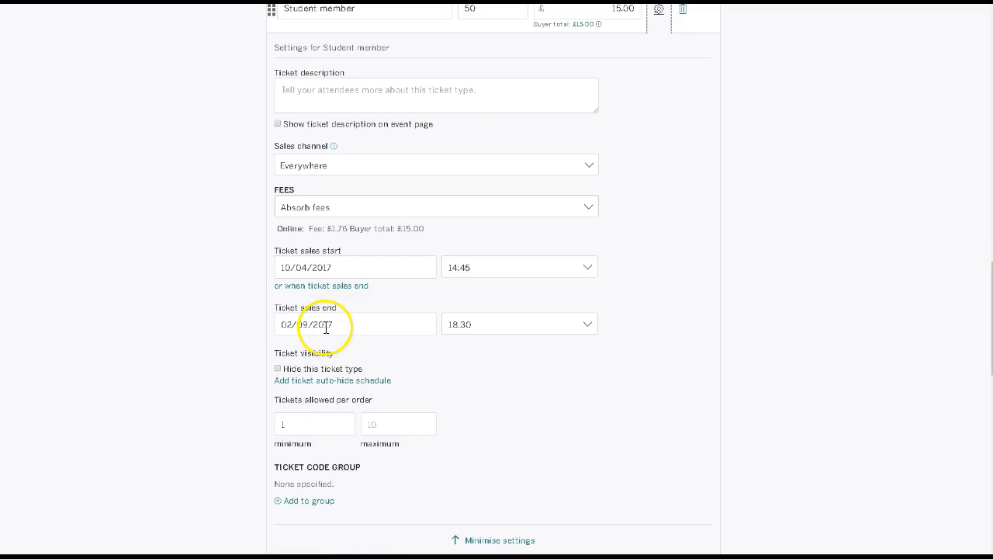
{"action": "left_click", "coordinate": [326, 326]}
{"action": "type", "text": "2"}
{"action": "left_click", "coordinate": [239, 348]}
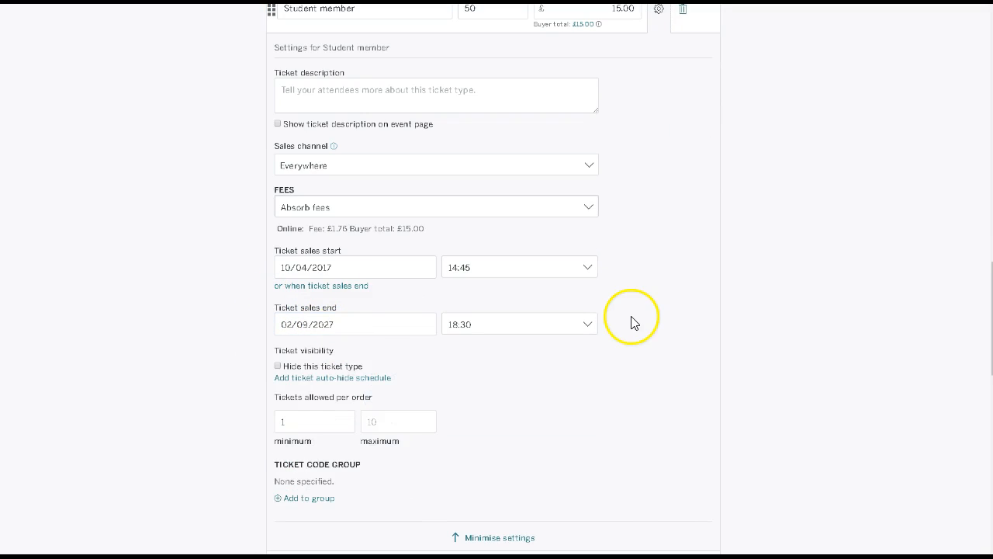
- Set the Non-member (qualified) ticket's sales end date to 02/09/2027 in its ticket settings
{"action": "scroll", "coordinate": [641, 326], "scroll_direction": "down", "scroll_amount": 4}
{"action": "left_click", "coordinate": [660, 361]}
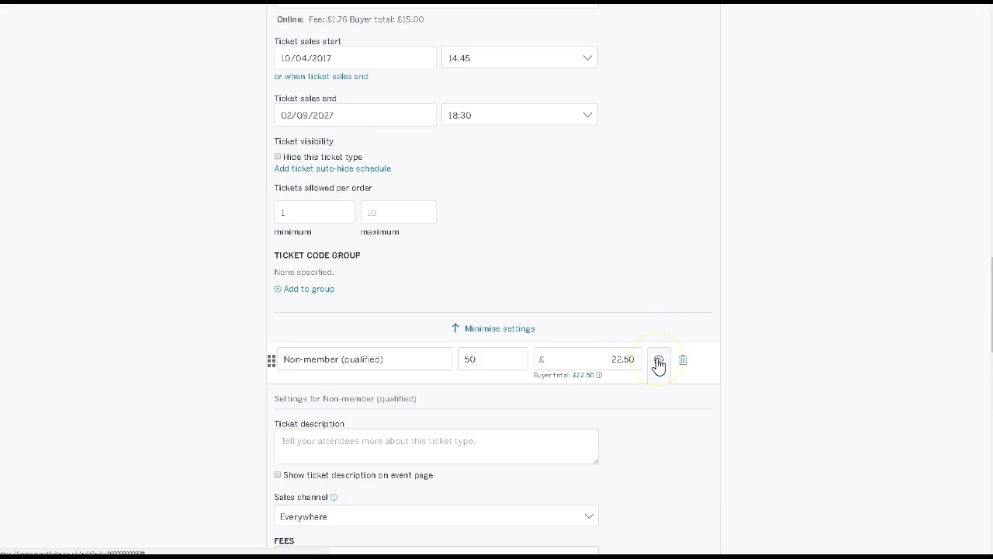
{"action": "scroll", "coordinate": [404, 390], "scroll_direction": "down", "scroll_amount": 5}
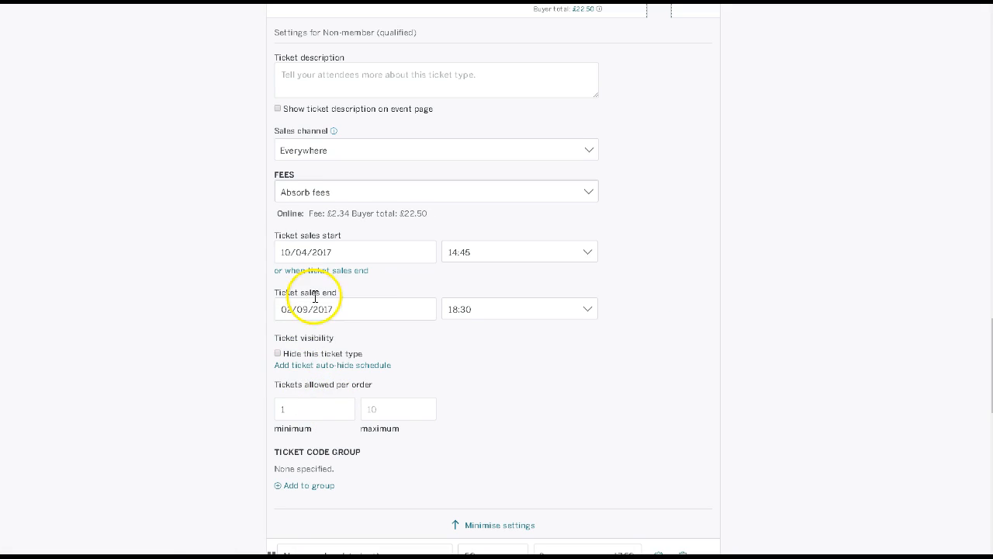
{"action": "left_click", "coordinate": [324, 312]}
{"action": "left_click", "coordinate": [251, 326]}
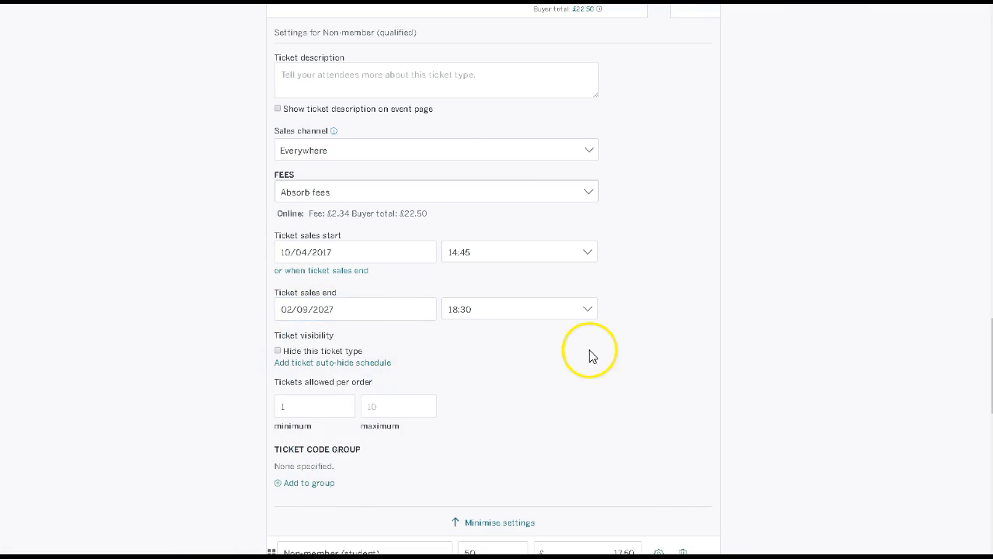
- Set the Non-member (student) ticket's sales end date to 02/09/2027 in its ticket settings
{"action": "scroll", "coordinate": [591, 353], "scroll_direction": "down", "scroll_amount": 3}
{"action": "left_click", "coordinate": [659, 292]}
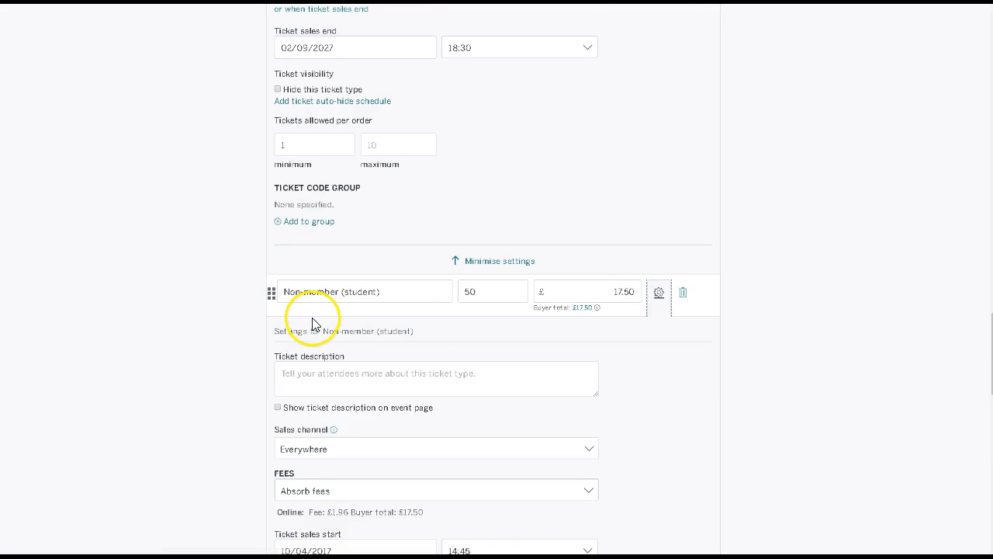
{"action": "scroll", "coordinate": [325, 326], "scroll_direction": "down", "scroll_amount": 3}
{"action": "left_click_drag", "start_coordinate": [324, 348], "coordinate": [329, 346]}
{"action": "type", "text": "2"}
{"action": "left_click", "coordinate": [253, 349]}
{"action": "scroll", "coordinate": [411, 332], "scroll_direction": "down", "scroll_amount": 1}
{"action": "scroll", "coordinate": [450, 307], "scroll_direction": "down", "scroll_amount": 1}
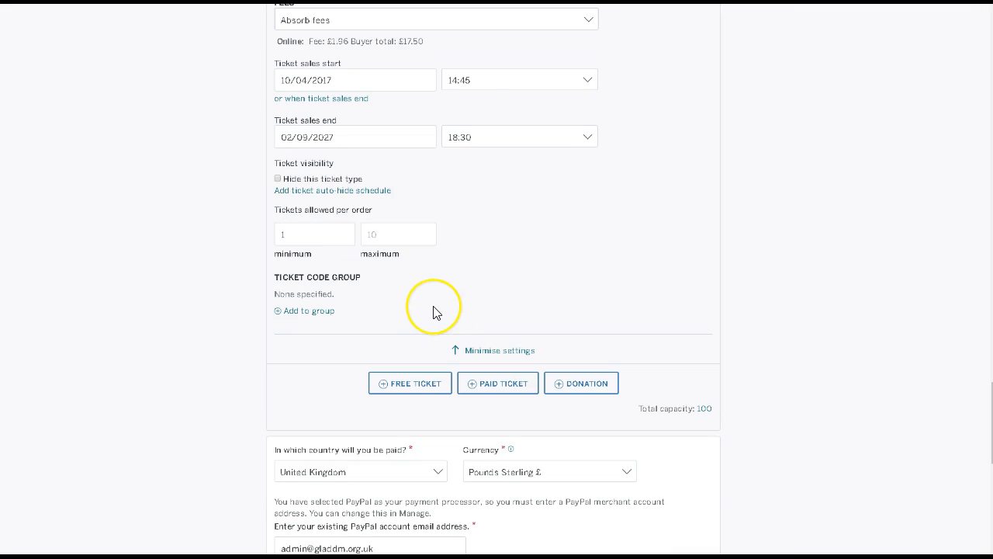
- Save the changes to the GLADD Summer Party 2018 event
{"action": "scroll", "coordinate": [27, 218], "scroll_direction": "up", "scroll_amount": 1}
{"action": "scroll", "coordinate": [236, 251], "scroll_direction": "down", "scroll_amount": 1}
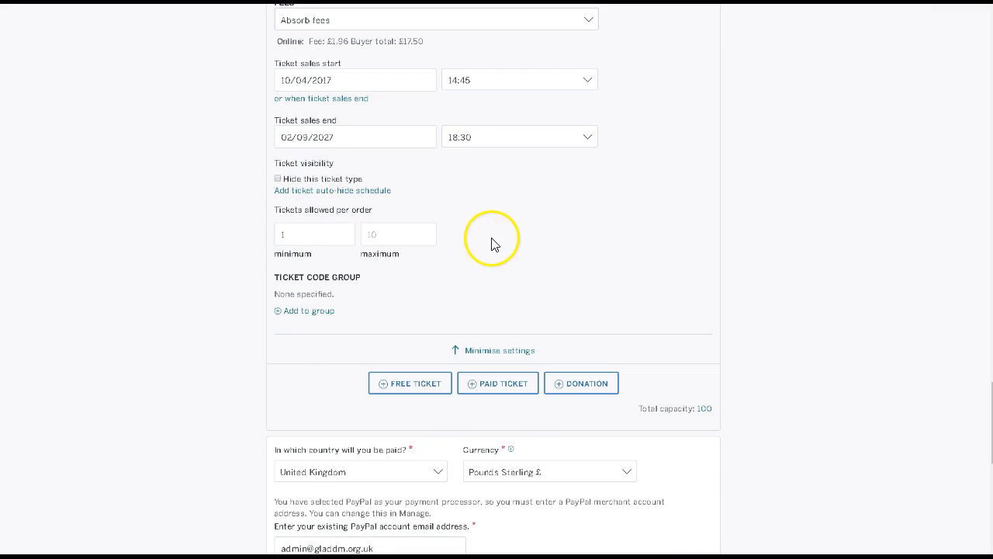
{"action": "scroll", "coordinate": [492, 244], "scroll_direction": "up", "scroll_amount": 1}
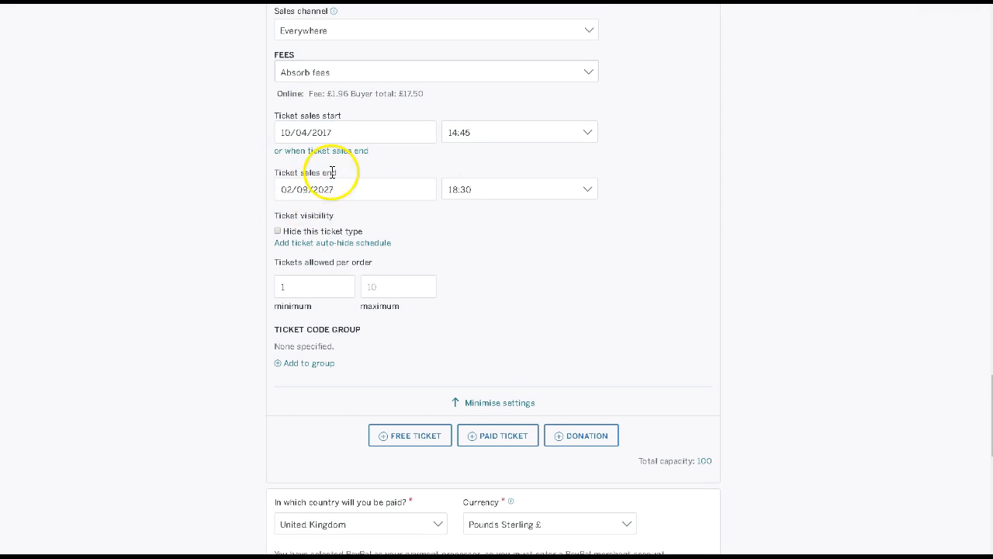
{"action": "scroll", "coordinate": [264, 238], "scroll_direction": "down", "scroll_amount": 8}
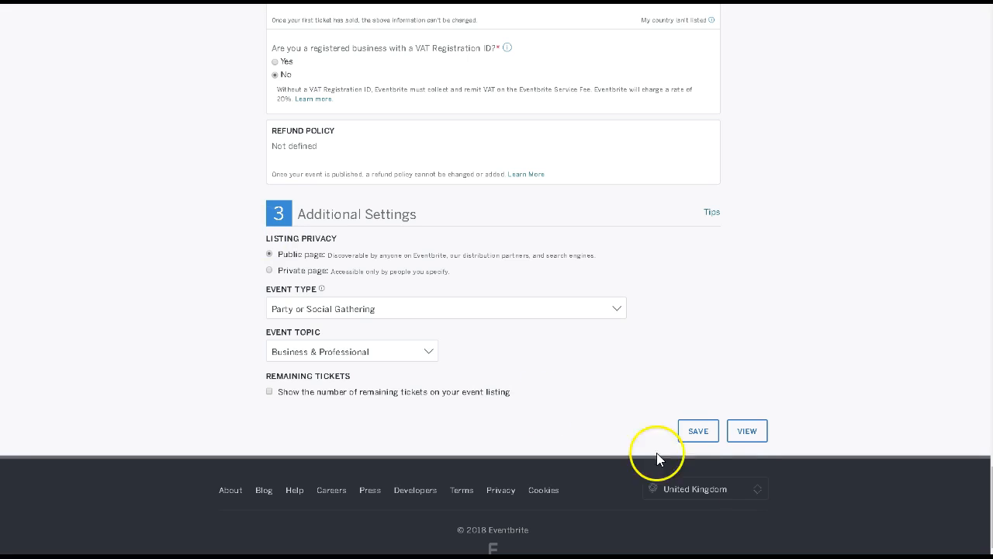
{"action": "left_click", "coordinate": [700, 436]}
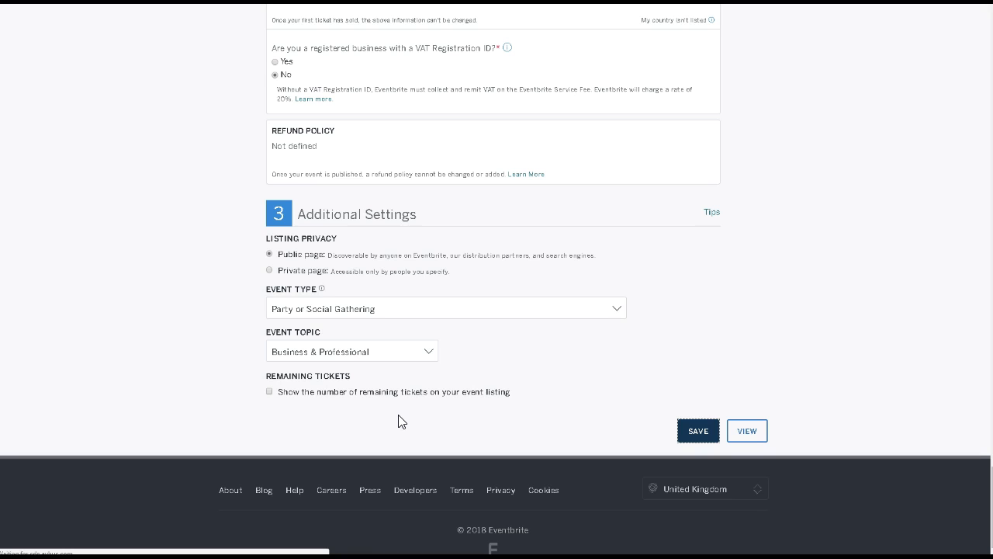
- Open the event's public page in a separate browser tab and review its date, price range and description
{"action": "scroll", "coordinate": [257, 417], "scroll_direction": "down", "scroll_amount": 15}
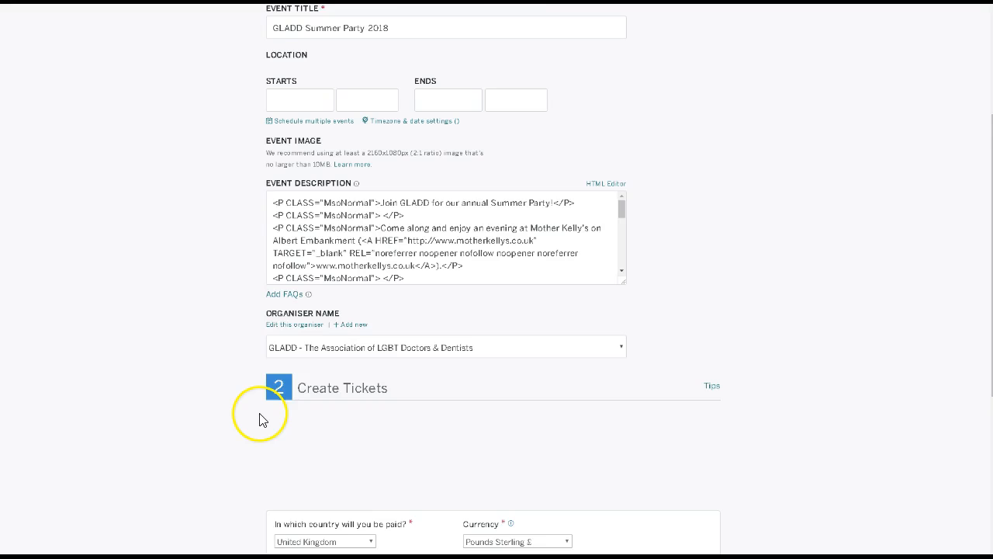
{"action": "right_click", "coordinate": [753, 419]}
{"action": "left_click", "coordinate": [769, 426]}
{"action": "scroll", "coordinate": [499, 348], "scroll_direction": "up", "scroll_amount": 15}
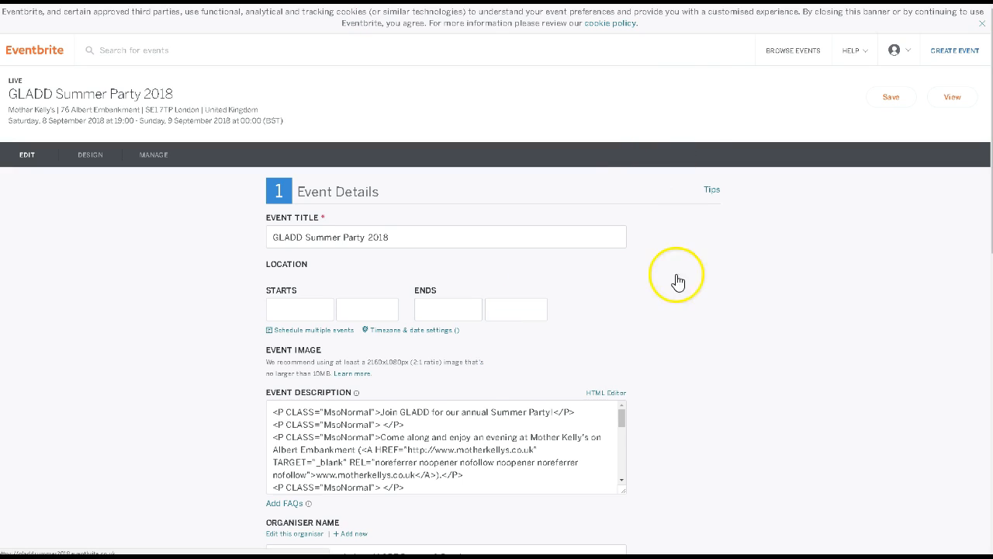
{"action": "key", "text": "ctrl+Tab"}
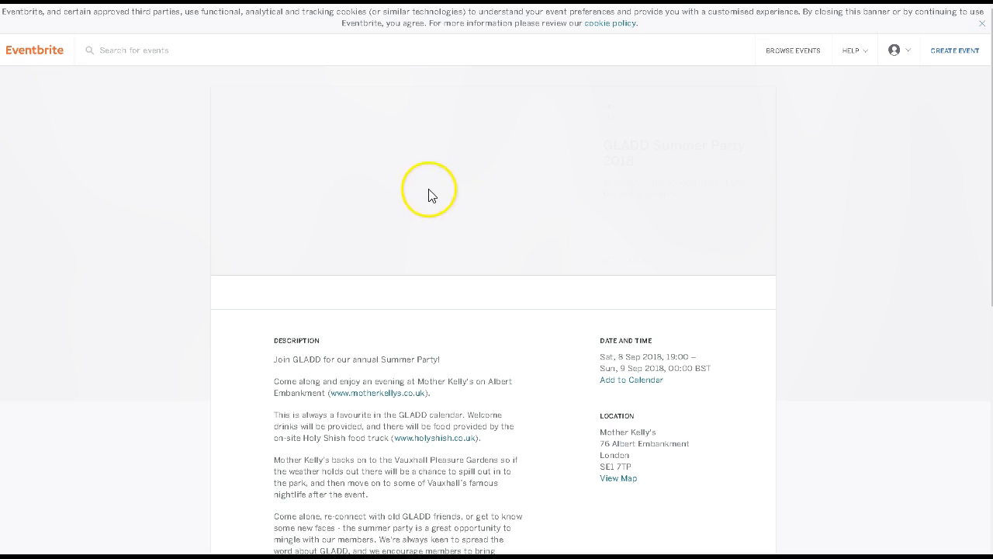
{"action": "scroll", "coordinate": [334, 272], "scroll_direction": "down", "scroll_amount": 2}
{"action": "scroll", "coordinate": [335, 272], "scroll_direction": "up", "scroll_amount": 2}
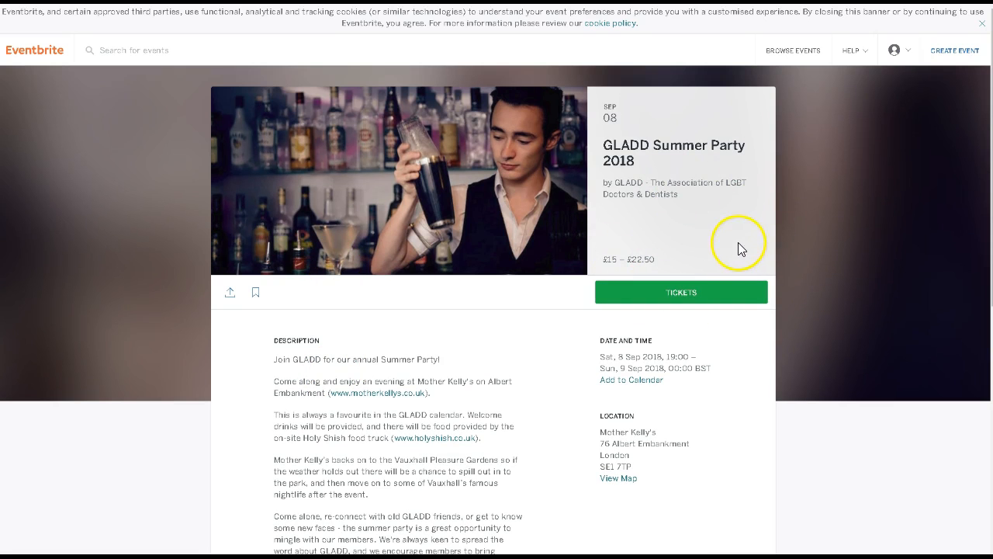
{"action": "scroll", "coordinate": [581, 293], "scroll_direction": "down", "scroll_amount": 5}
{"action": "scroll", "coordinate": [694, 171], "scroll_direction": "up", "scroll_amount": 4}
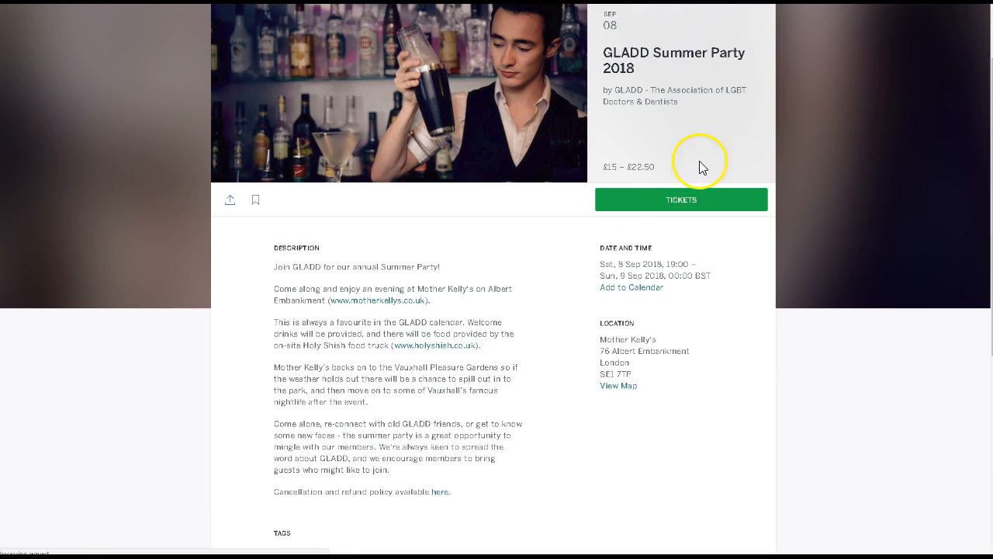
{"action": "scroll", "coordinate": [689, 195], "scroll_direction": "up", "scroll_amount": 2}
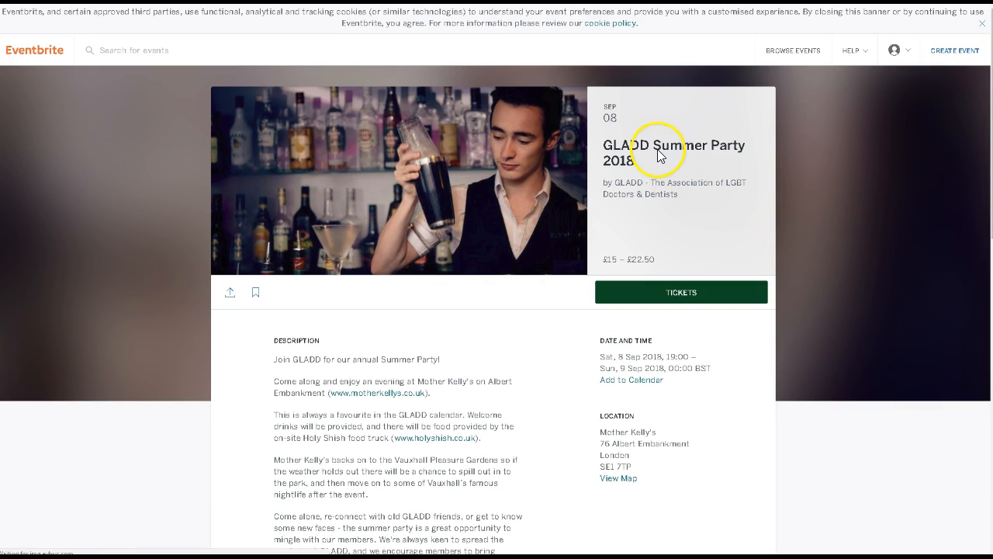
- Check the ticket types on offer and the Qualified member quantity options in the public ticket selection, and close it
{"action": "left_click", "coordinate": [679, 299]}
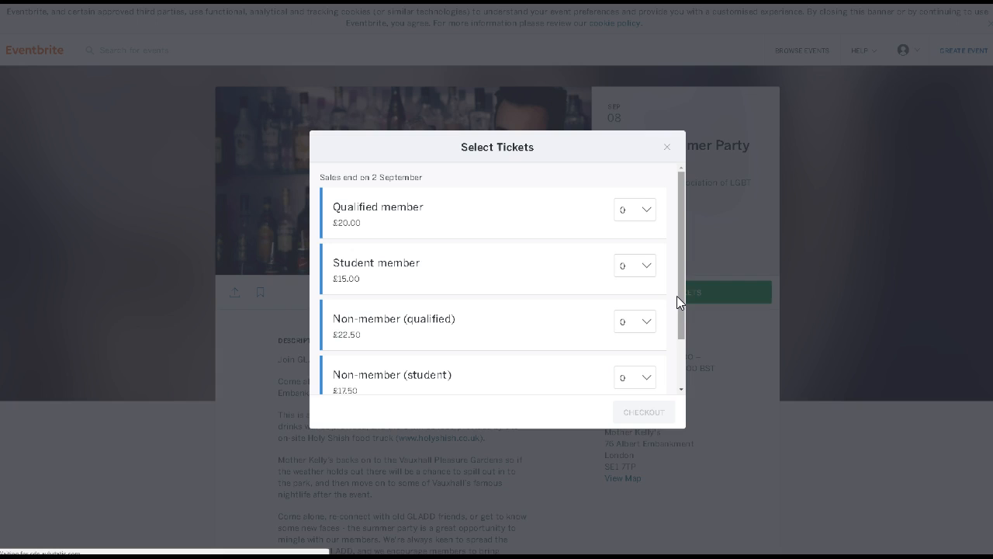
{"action": "scroll", "coordinate": [365, 184], "scroll_direction": "down", "scroll_amount": 2}
{"action": "scroll", "coordinate": [381, 210], "scroll_direction": "up", "scroll_amount": 2}
{"action": "scroll", "coordinate": [520, 301], "scroll_direction": "down", "scroll_amount": 2}
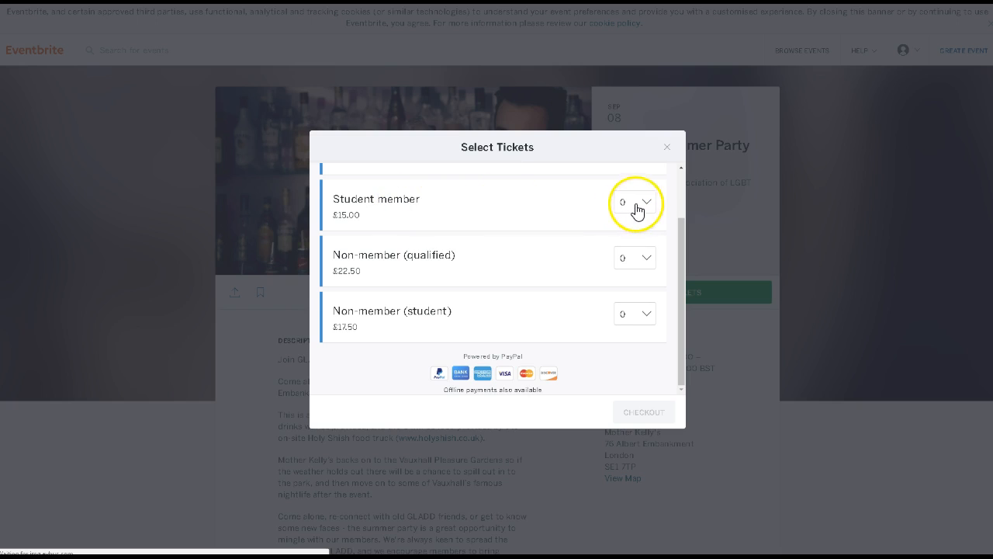
{"action": "scroll", "coordinate": [635, 205], "scroll_direction": "up", "scroll_amount": 2}
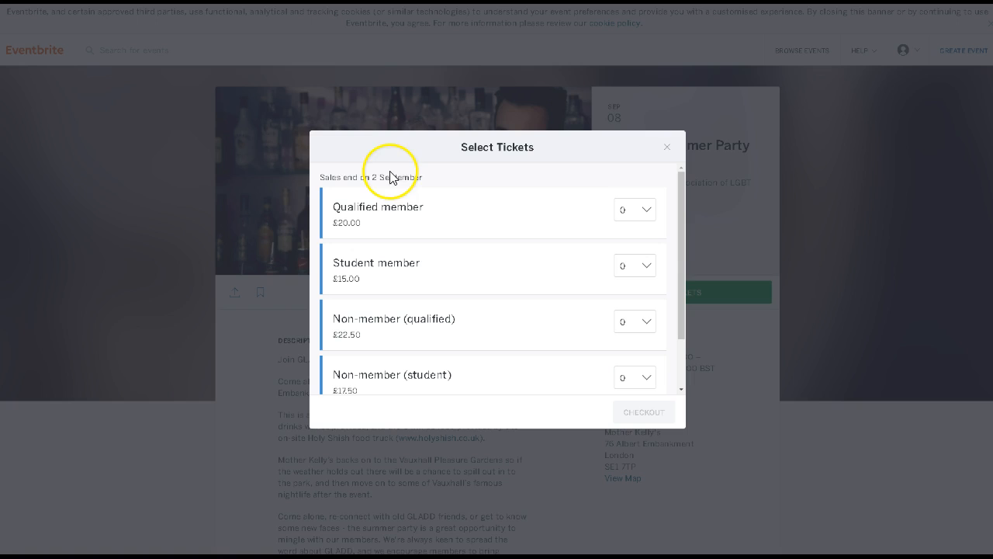
{"action": "left_click", "coordinate": [637, 214]}
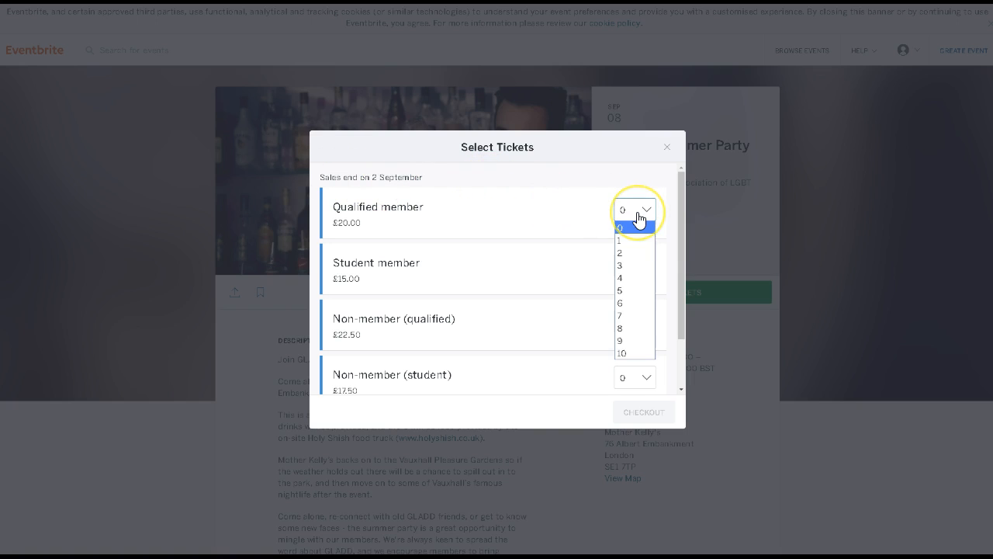
{"action": "left_click", "coordinate": [638, 216]}
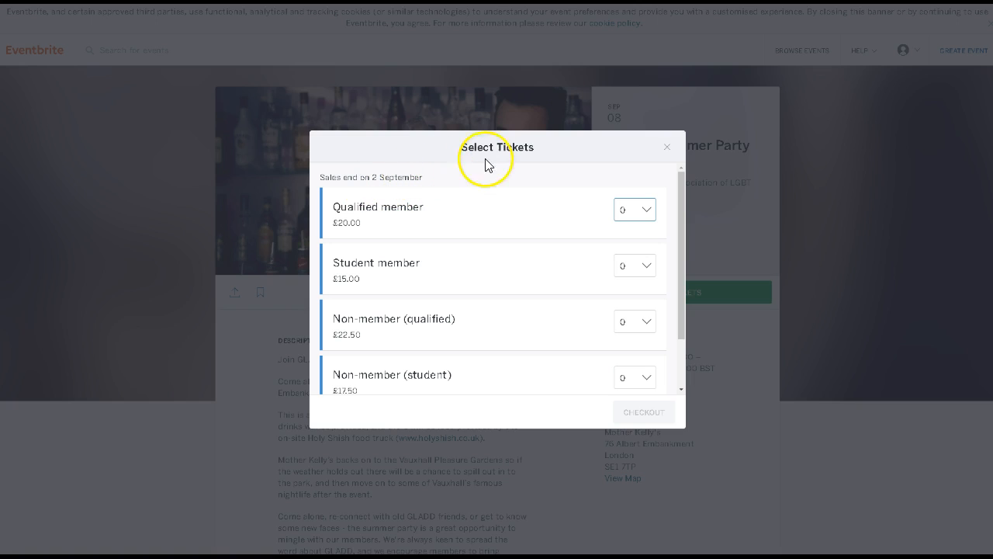
{"action": "left_click", "coordinate": [665, 148]}
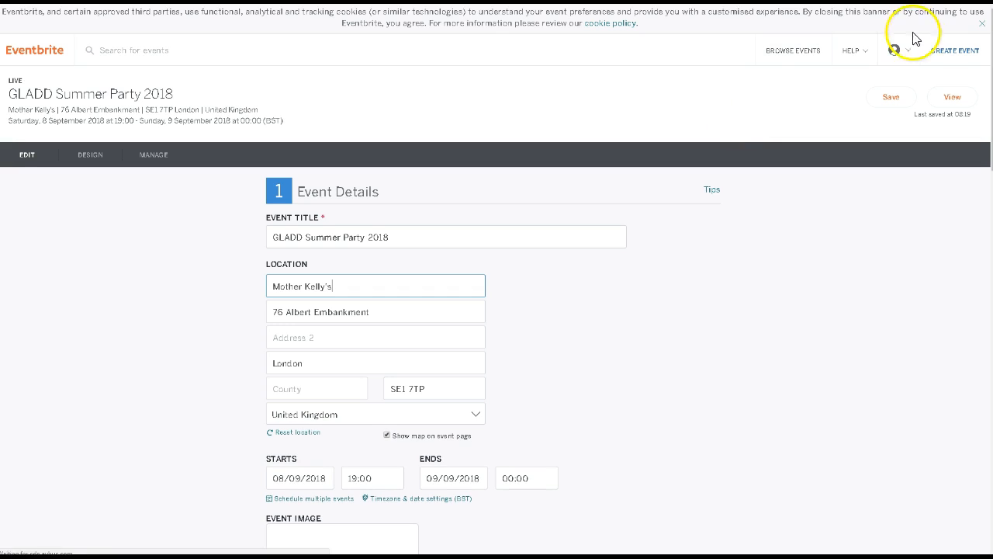
- Open the event's management dashboard and review its sales status and the sales table by ticket type
{"action": "left_click", "coordinate": [903, 62]}
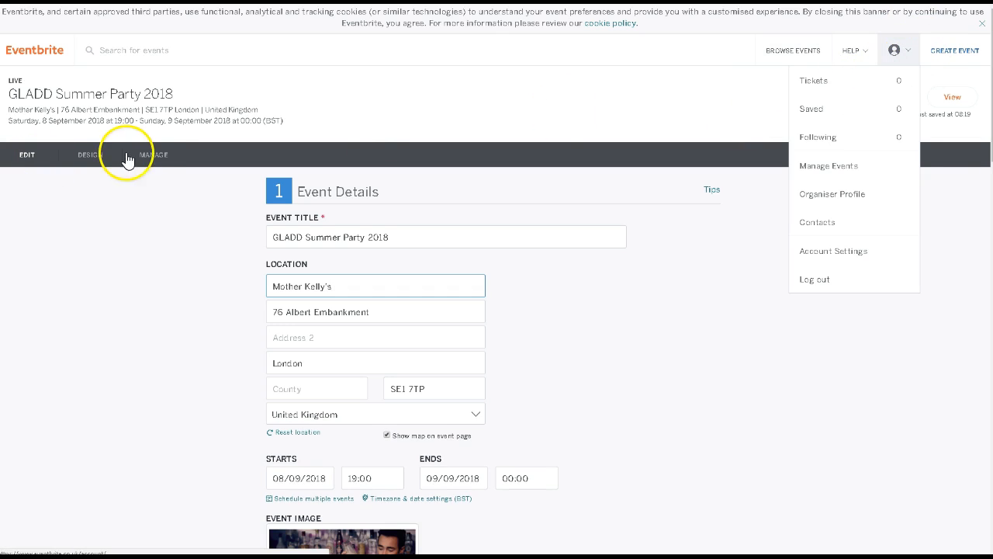
{"action": "left_click", "coordinate": [152, 158]}
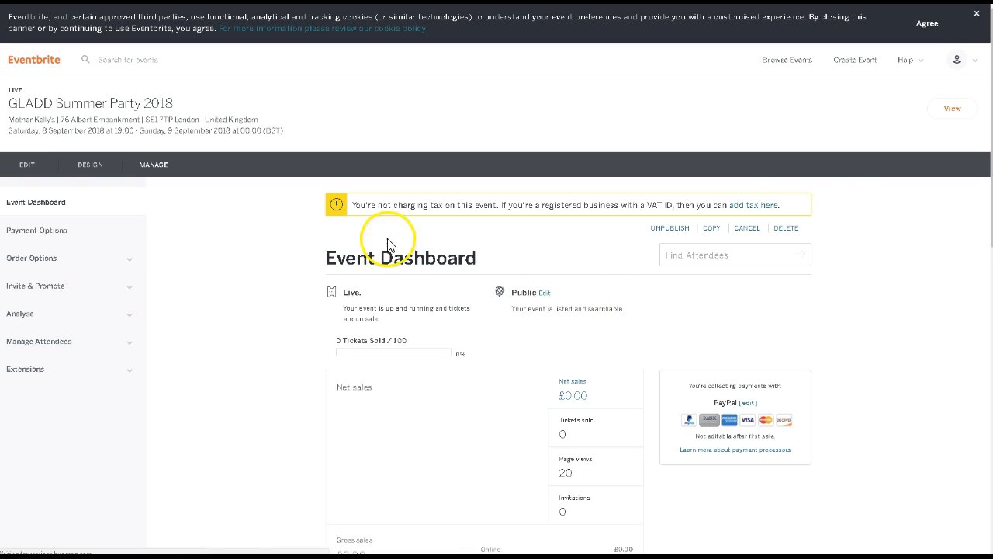
{"action": "scroll", "coordinate": [324, 266], "scroll_direction": "down", "scroll_amount": 3}
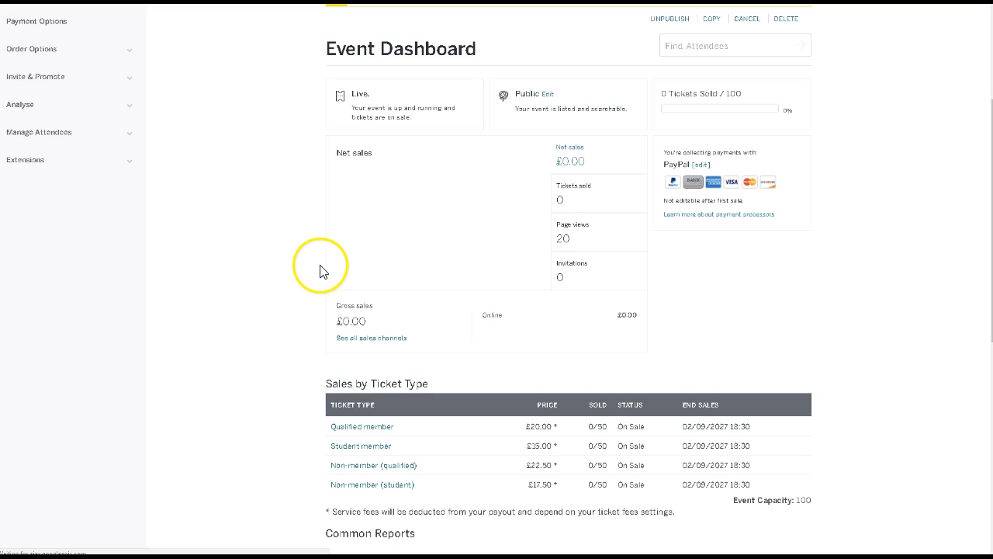
{"action": "scroll", "coordinate": [323, 272], "scroll_direction": "up", "scroll_amount": 2}
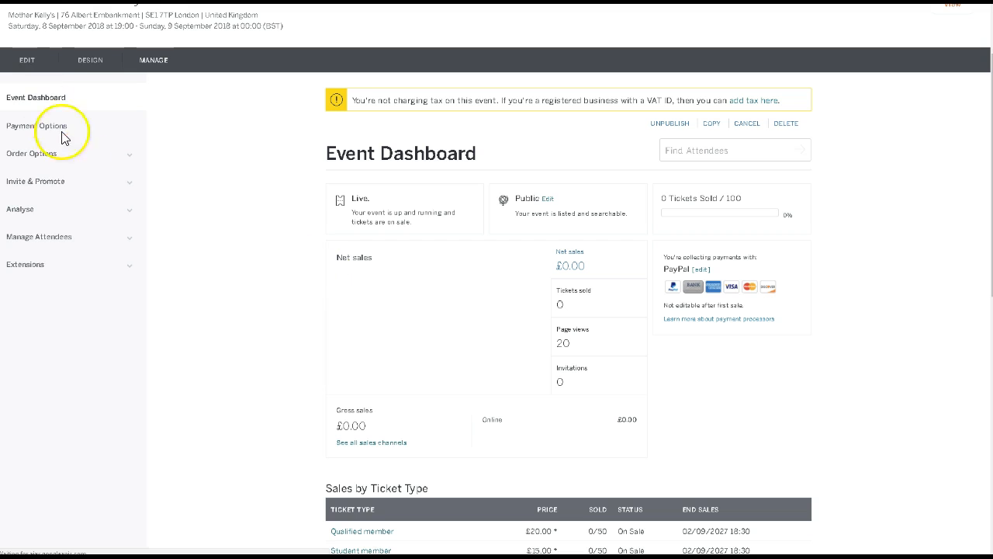
- Open the Add to Facebook page among the invite and promote options and read how the event is connected
{"action": "left_click", "coordinate": [57, 186]}
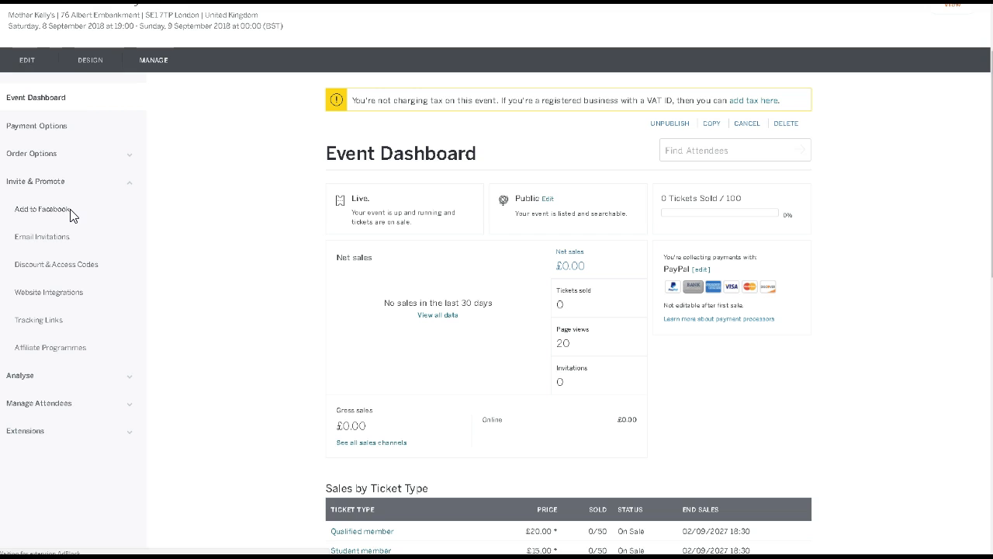
{"action": "left_click", "coordinate": [71, 210]}
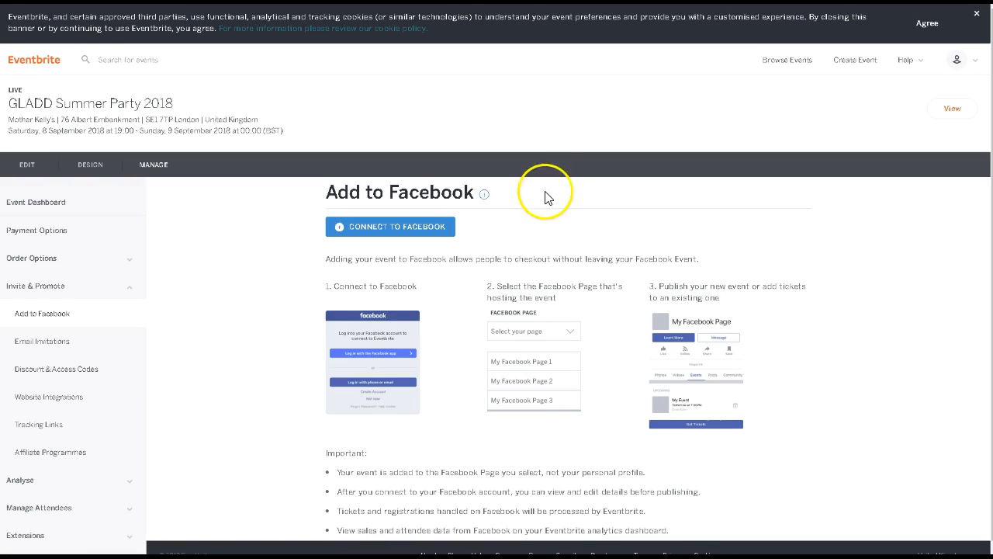
{"action": "scroll", "coordinate": [571, 192], "scroll_direction": "down", "scroll_amount": 1}
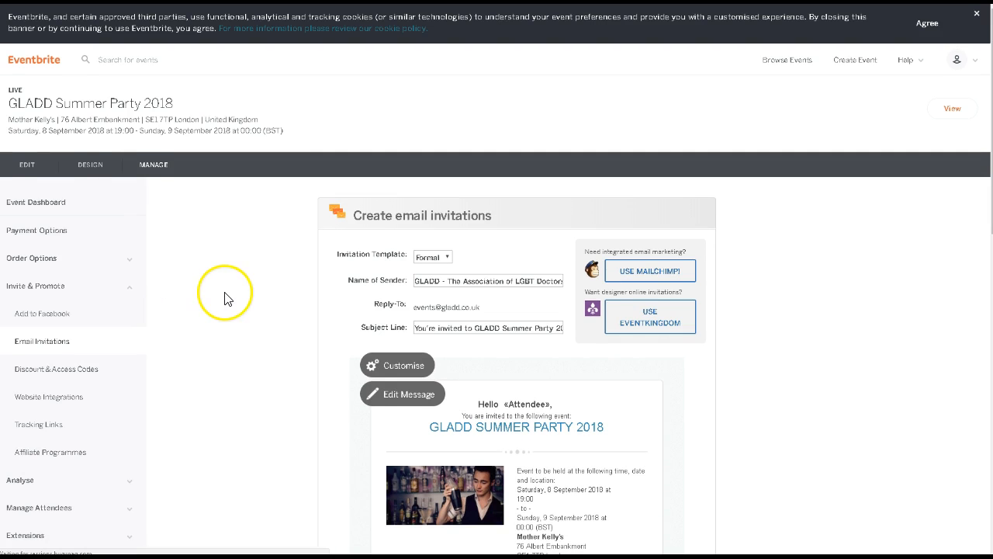
- Review the email invitation form, from template, sender and subject line through the message preview to the guest and send-time options
{"action": "scroll", "coordinate": [226, 295], "scroll_direction": "down", "scroll_amount": 1}
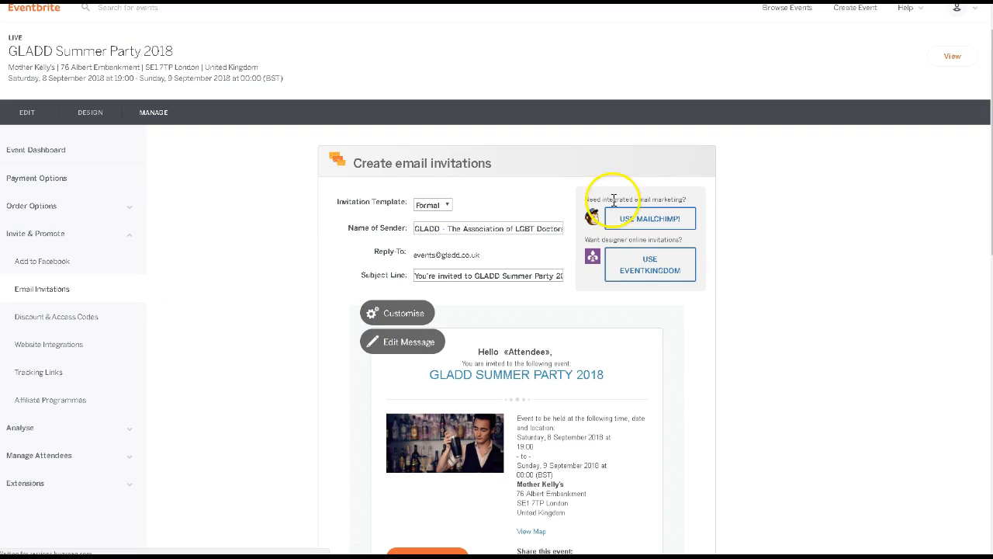
{"action": "scroll", "coordinate": [636, 217], "scroll_direction": "down", "scroll_amount": 1}
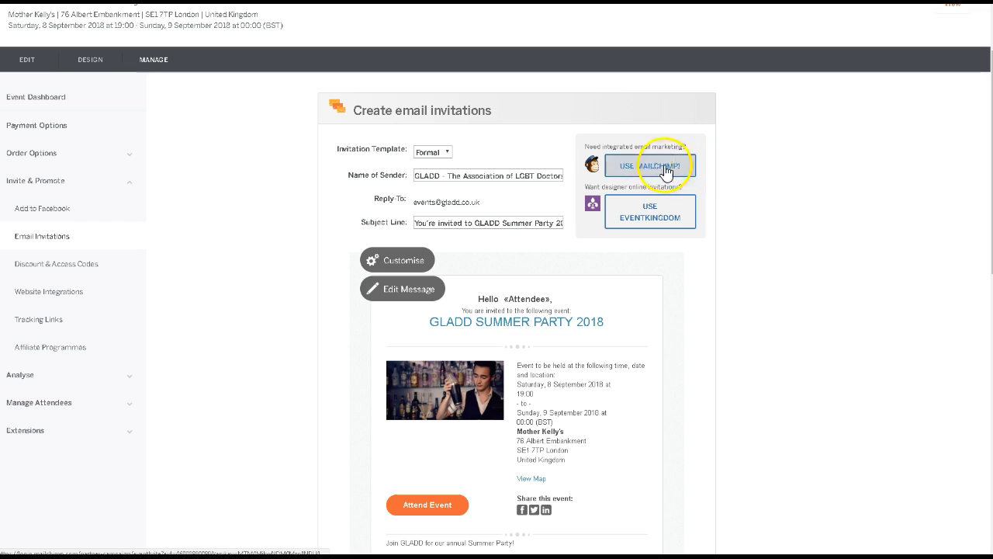
{"action": "scroll", "coordinate": [476, 224], "scroll_direction": "down", "scroll_amount": 1}
{"action": "scroll", "coordinate": [476, 244], "scroll_direction": "down", "scroll_amount": 2}
{"action": "scroll", "coordinate": [350, 244], "scroll_direction": "up", "scroll_amount": 2}
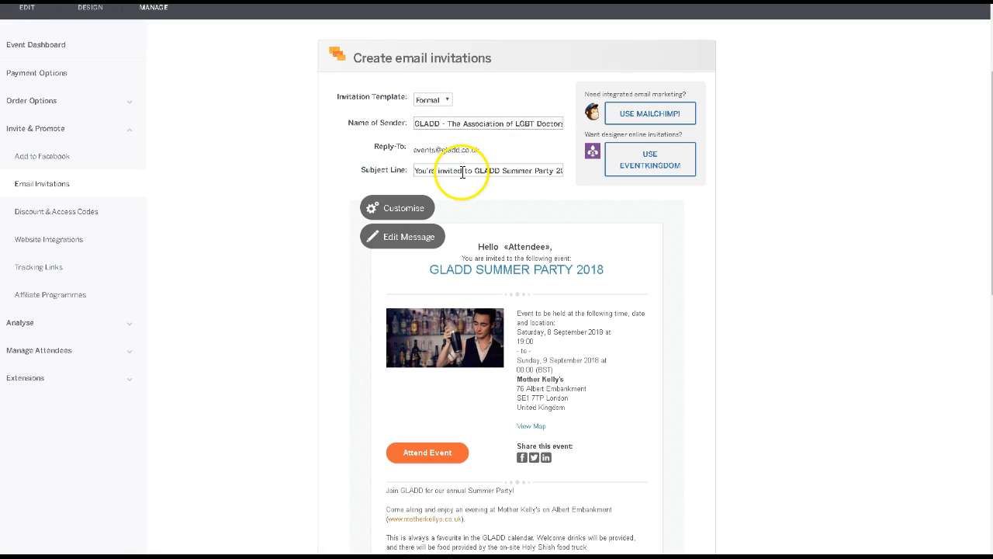
{"action": "scroll", "coordinate": [242, 312], "scroll_direction": "down", "scroll_amount": 5}
{"action": "scroll", "coordinate": [245, 312], "scroll_direction": "down", "scroll_amount": 2}
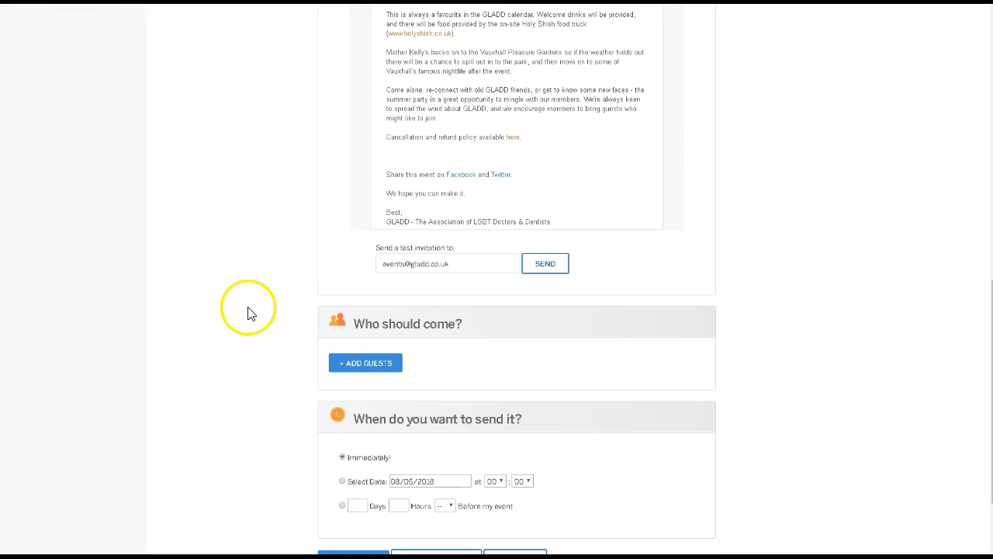
{"action": "scroll", "coordinate": [342, 295], "scroll_direction": "down", "scroll_amount": 2}
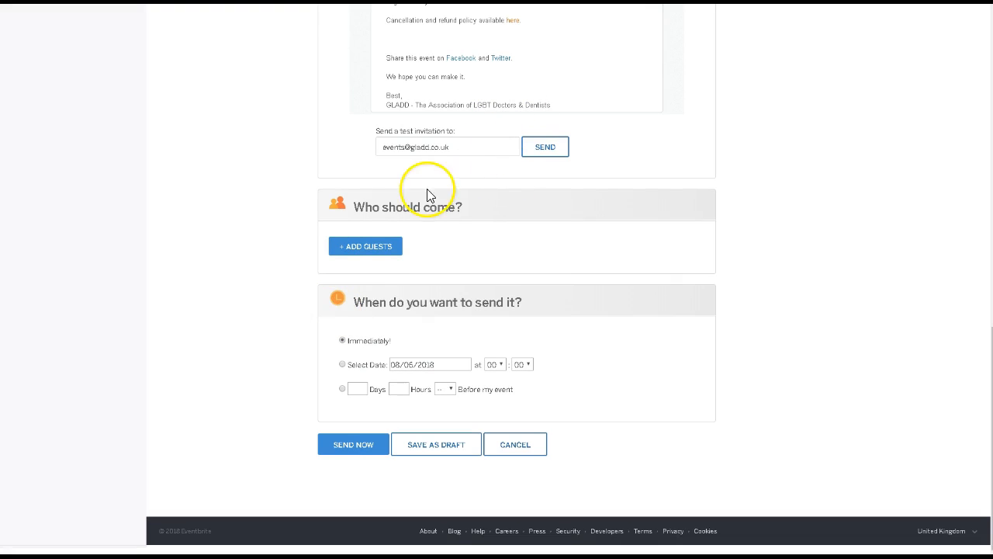
- Check the available ways of adding guests to the email invitation, close them and return to the start of the form
{"action": "left_click", "coordinate": [379, 248]}
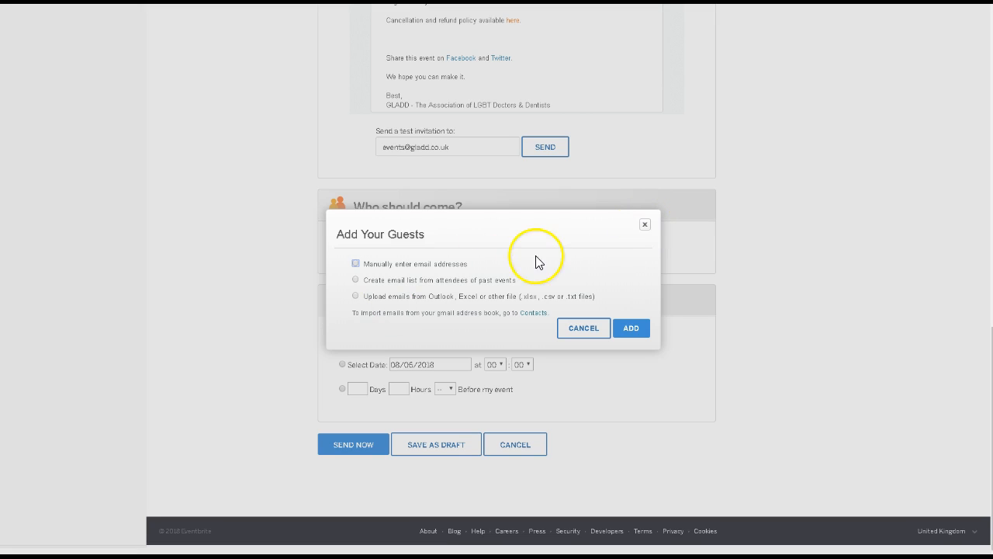
{"action": "left_click", "coordinate": [645, 226]}
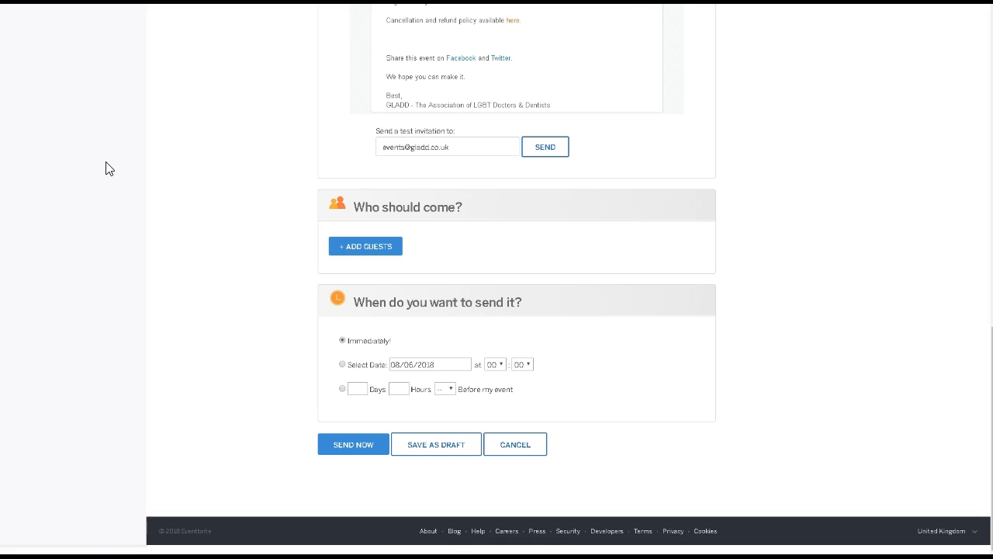
{"action": "scroll", "coordinate": [108, 167], "scroll_direction": "up", "scroll_amount": 15}
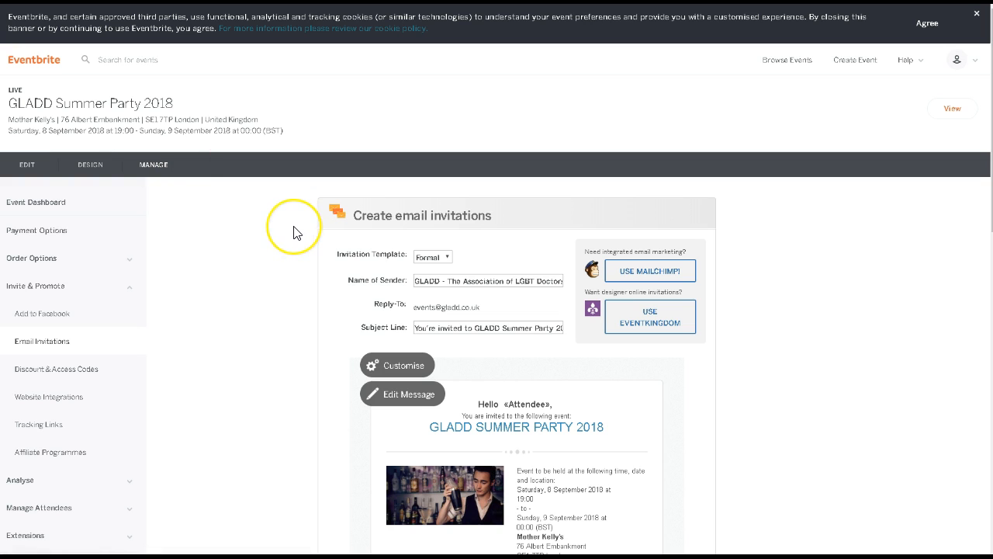